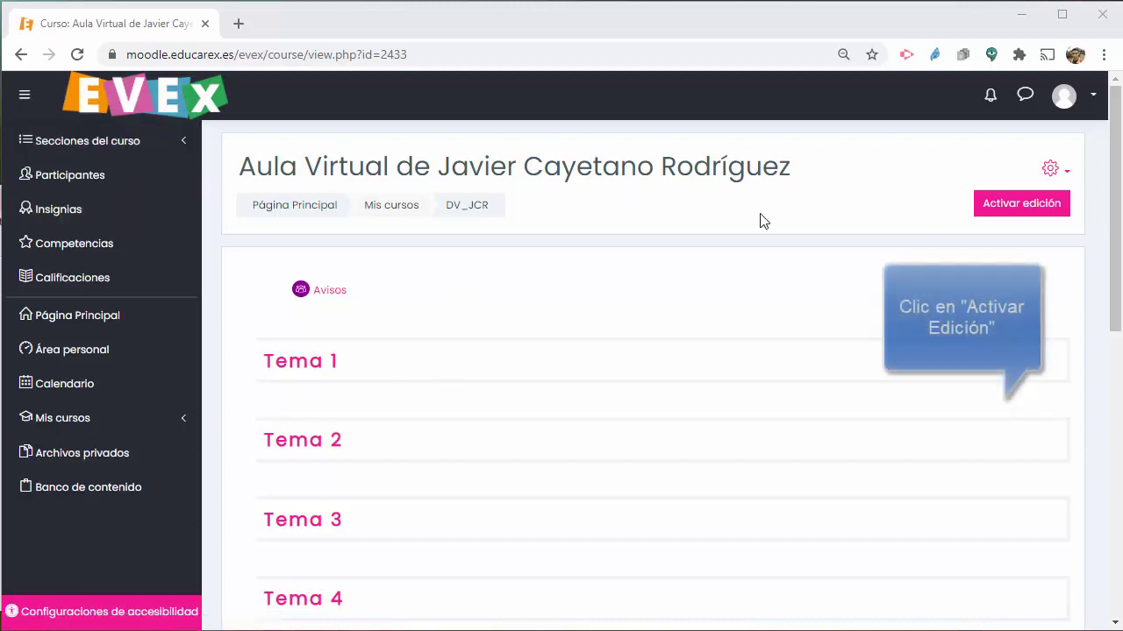
Turn on editing mode for the course
click(1013, 207)
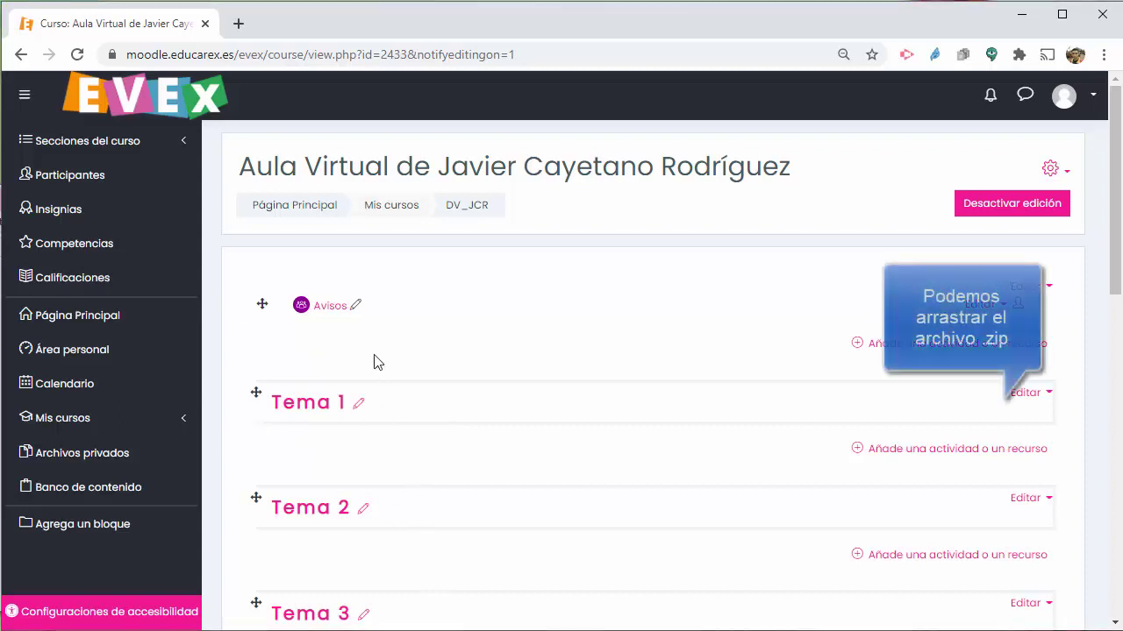
key(alt+Tab)
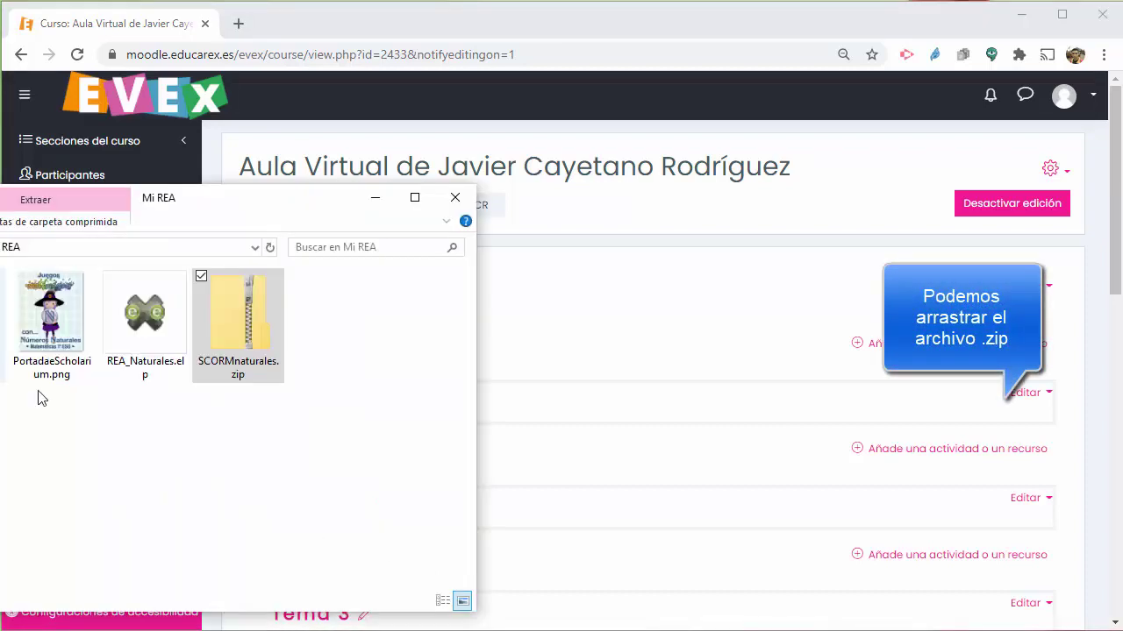
drag(239, 327, 859, 514)
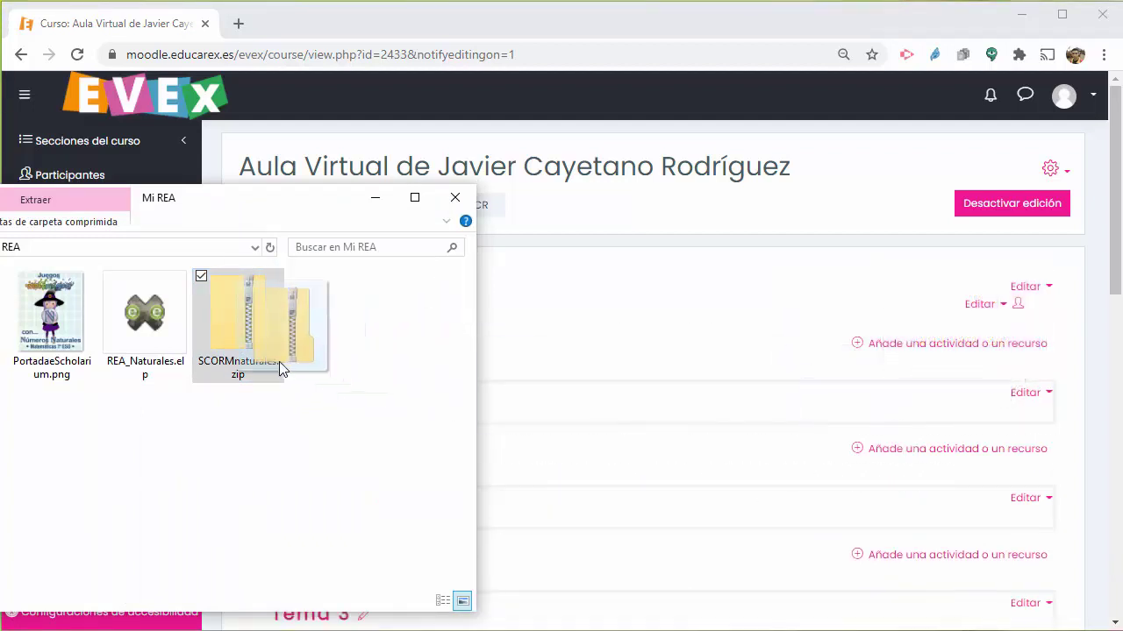
click(318, 28)
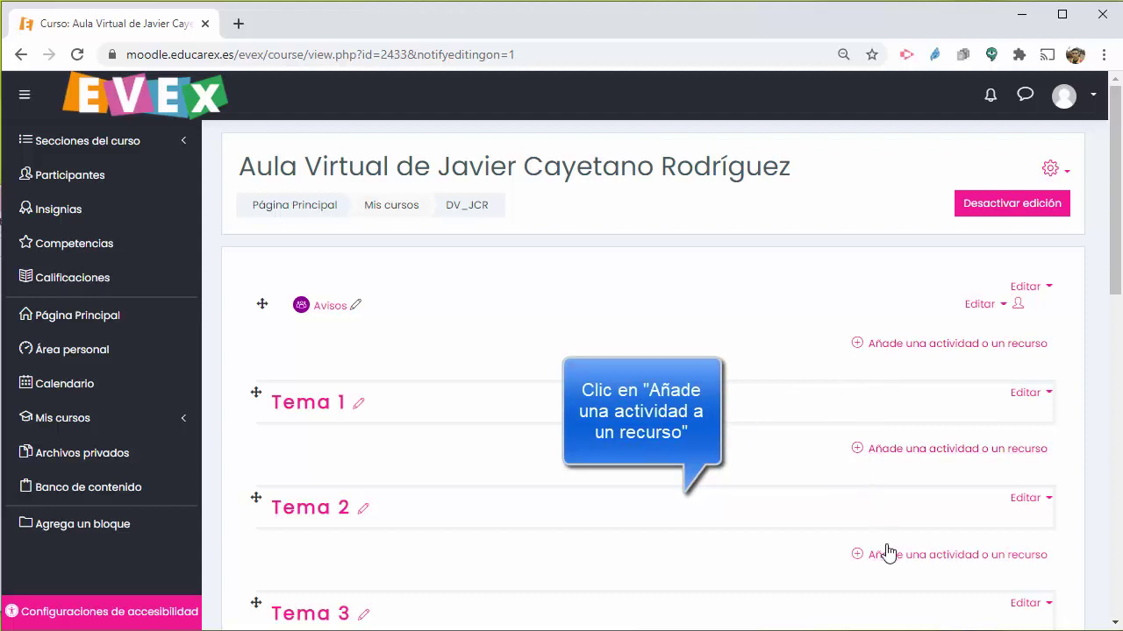
Add a Paquete SCORM activity to Tema 1 and name it "Números Naturales"
click(897, 453)
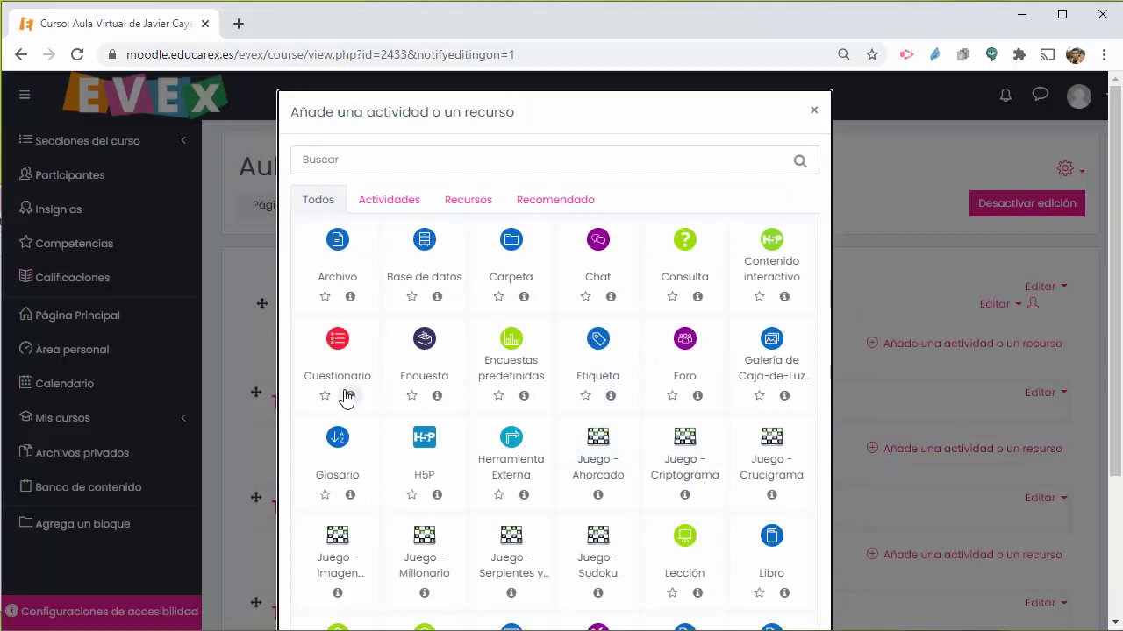
scroll(347, 377, down, 3)
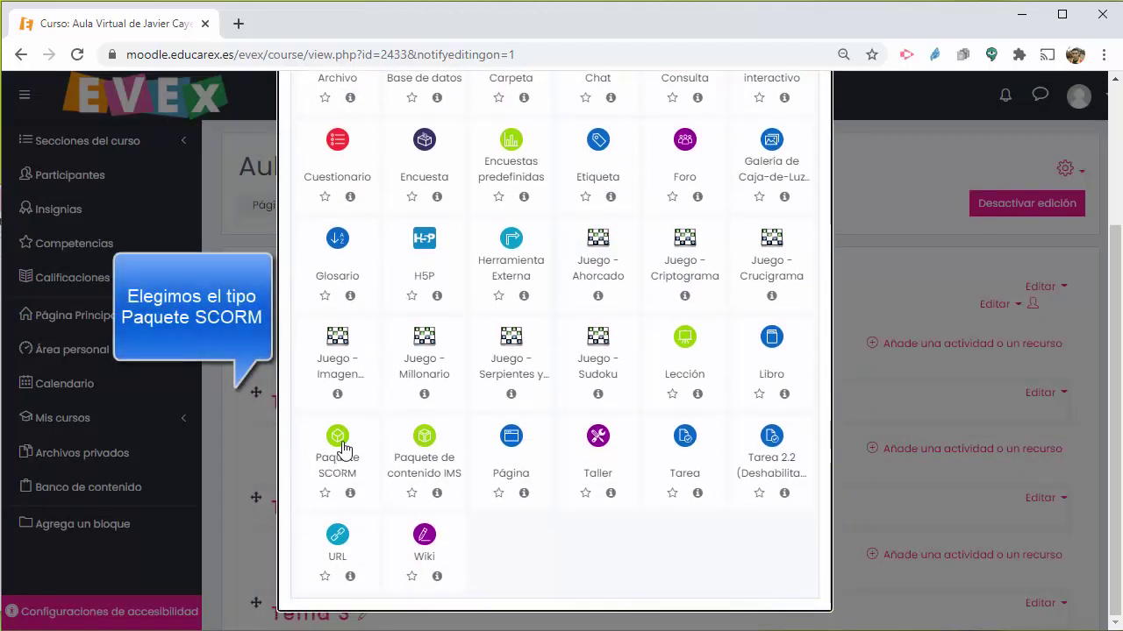
click(344, 449)
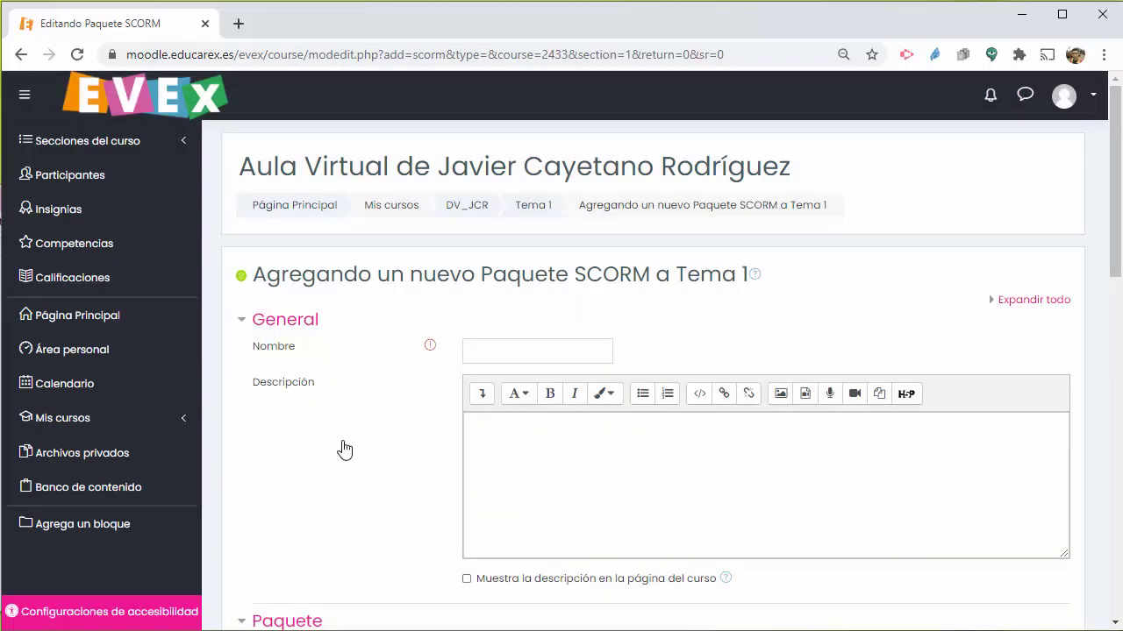
click(504, 354)
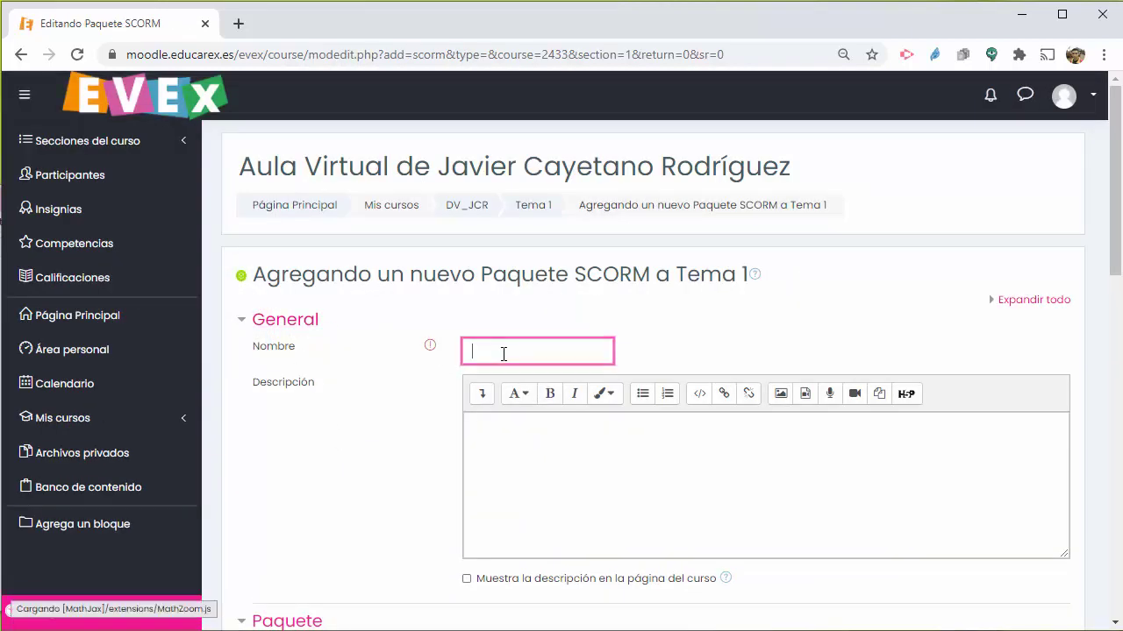
text(Números Naturales)
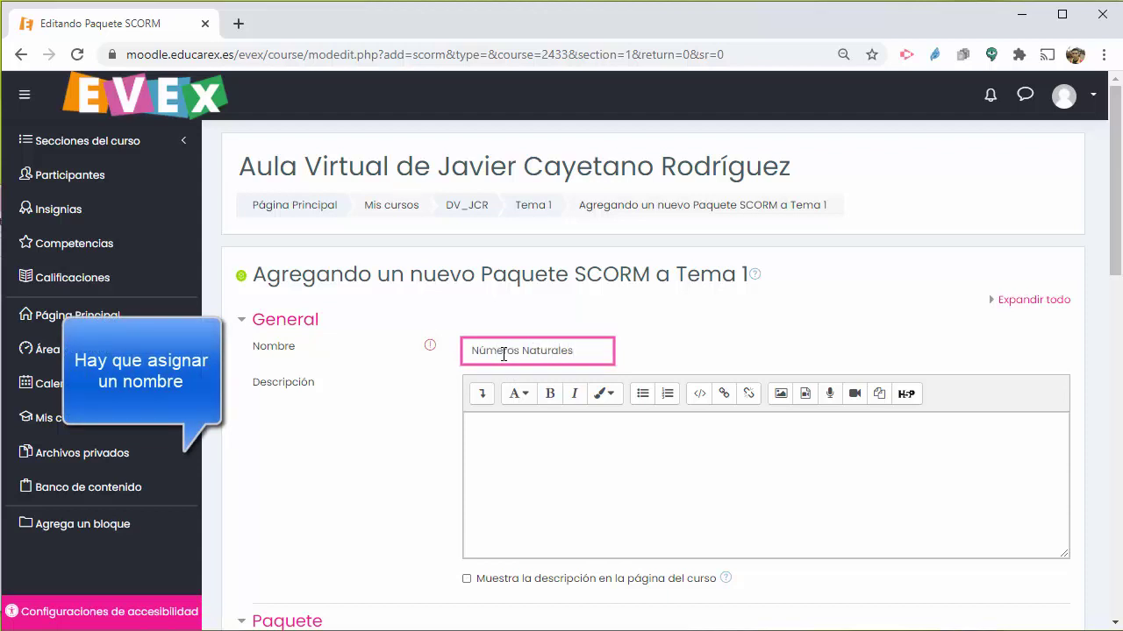
Upload SCORMnaturales.zip from the Mi REA folder as the activity's package file
scroll(522, 386, down, 2)
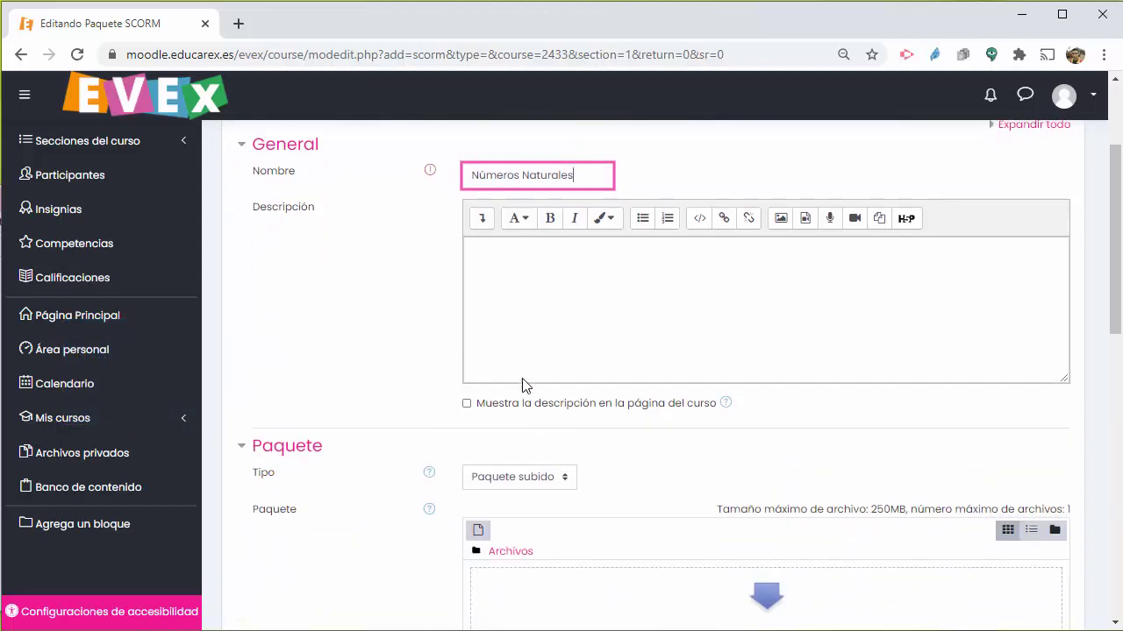
scroll(521, 386, down, 2)
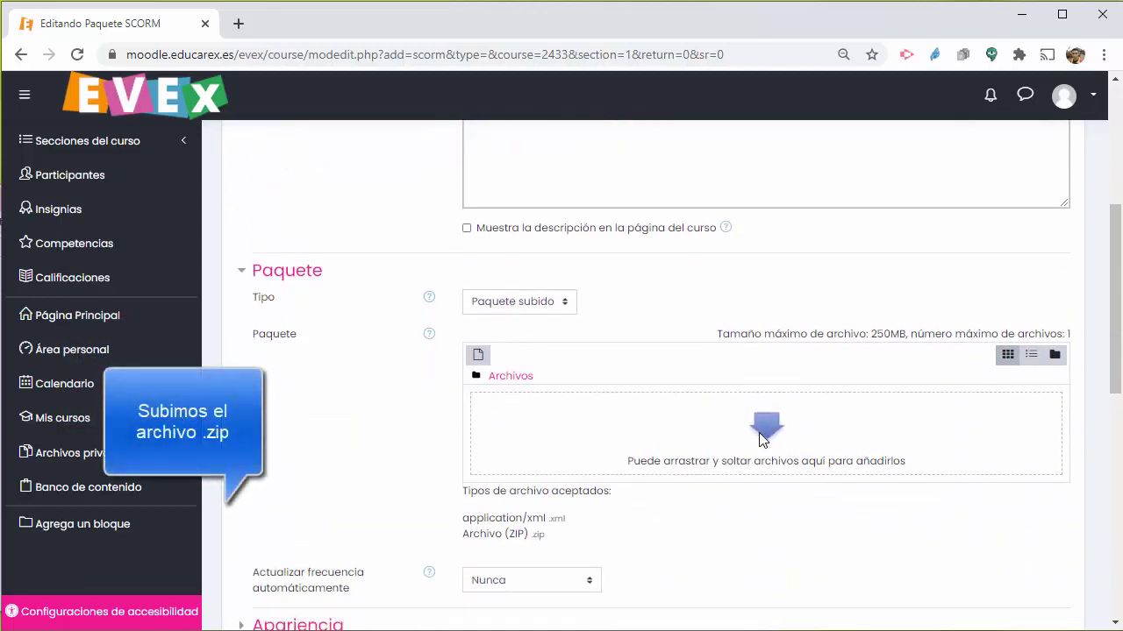
click(712, 438)
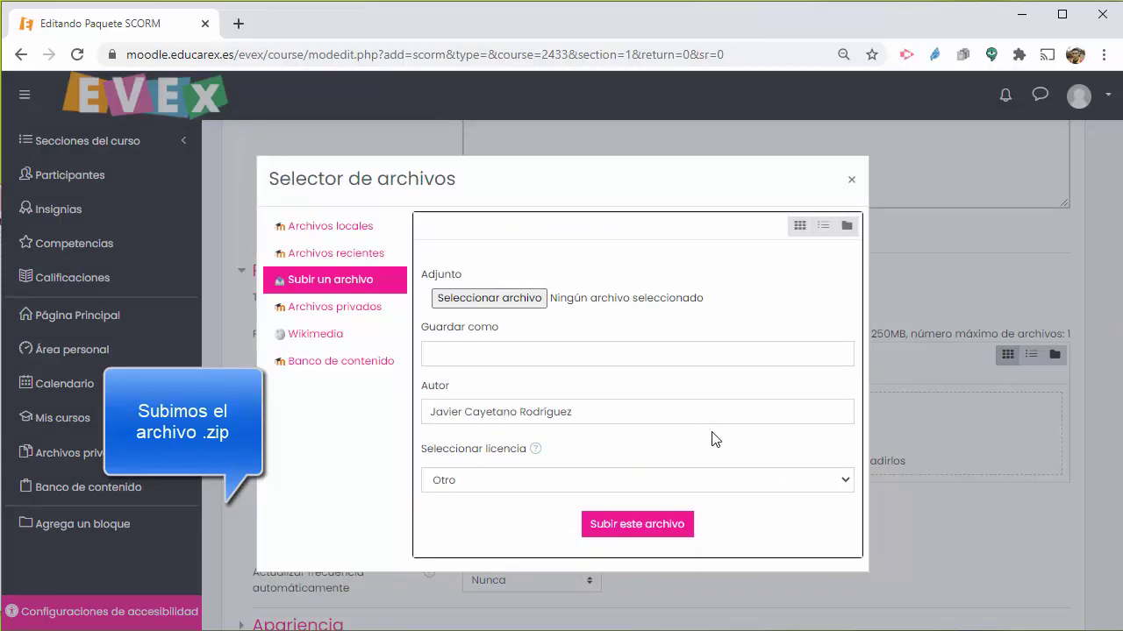
click(527, 302)
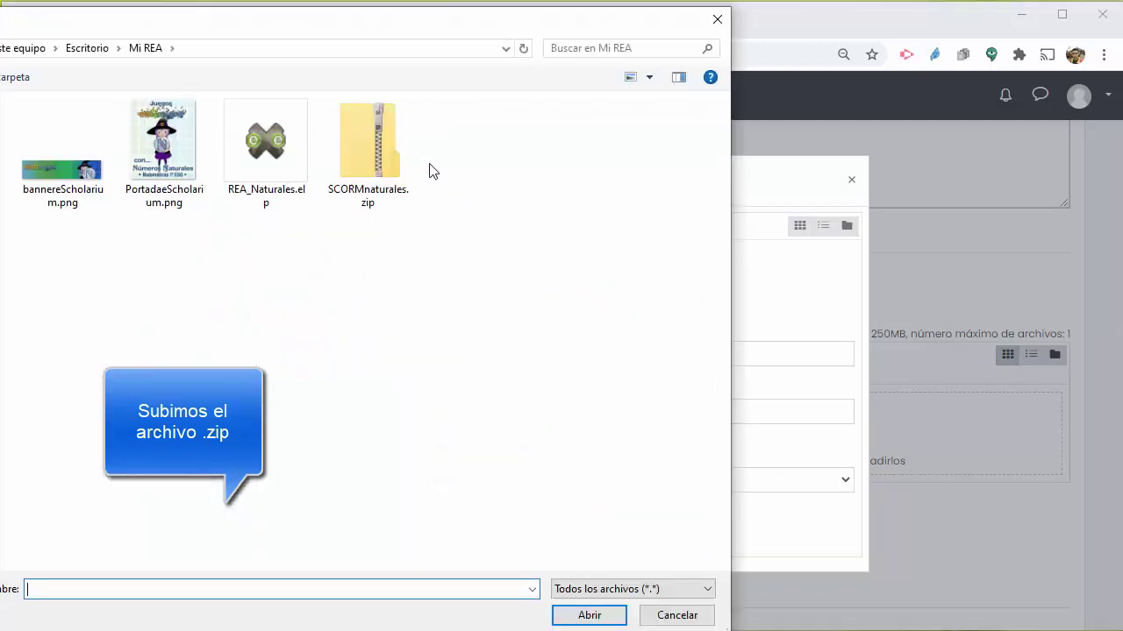
click(364, 152)
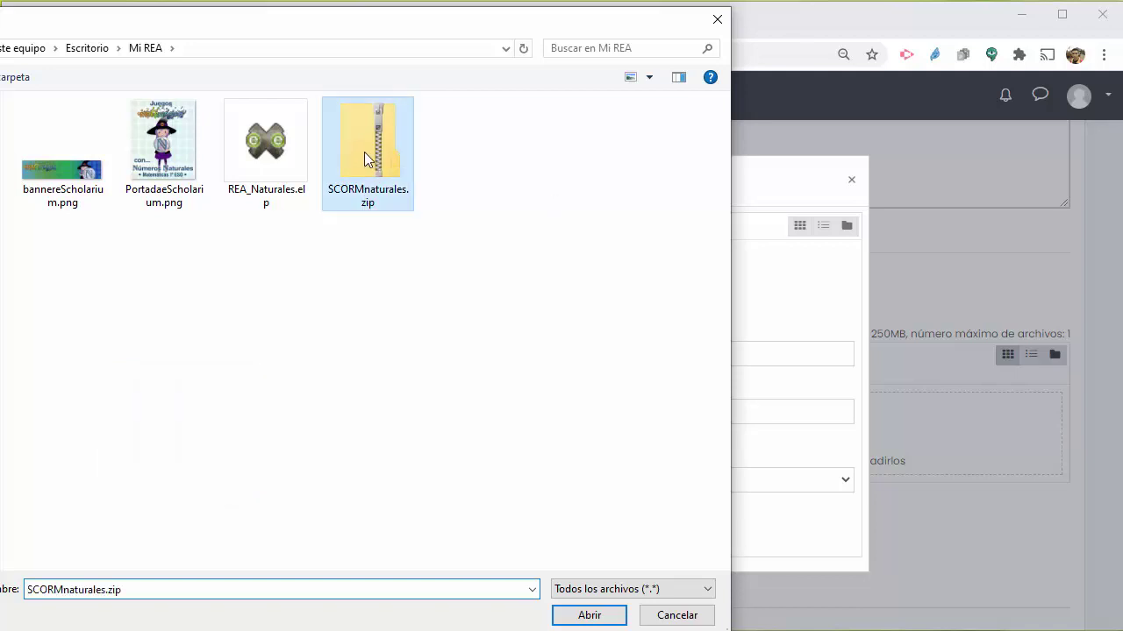
click(588, 616)
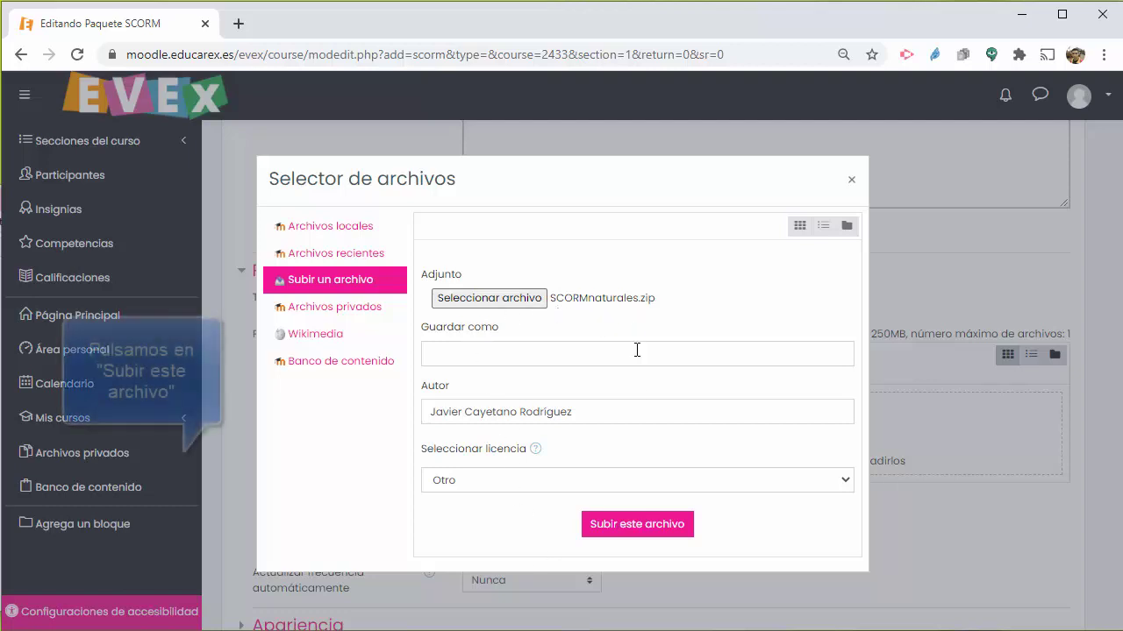
click(614, 526)
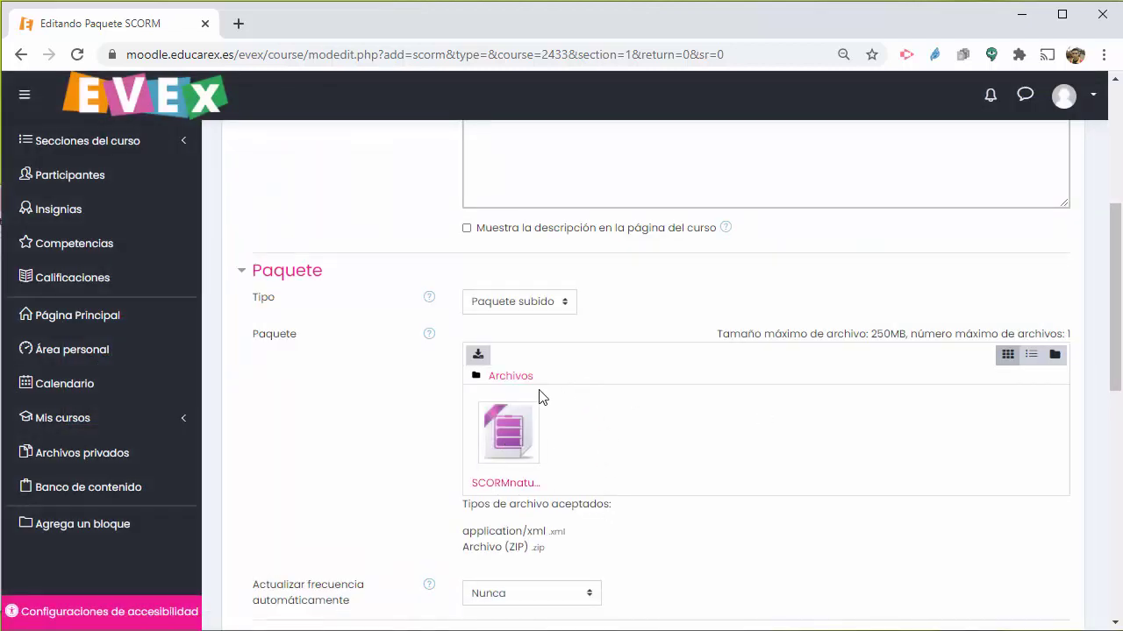
Set the SCORM activity's grading method to "Objetos de aprendizaje"
scroll(568, 456, down, 2)
scroll(566, 456, down, 2)
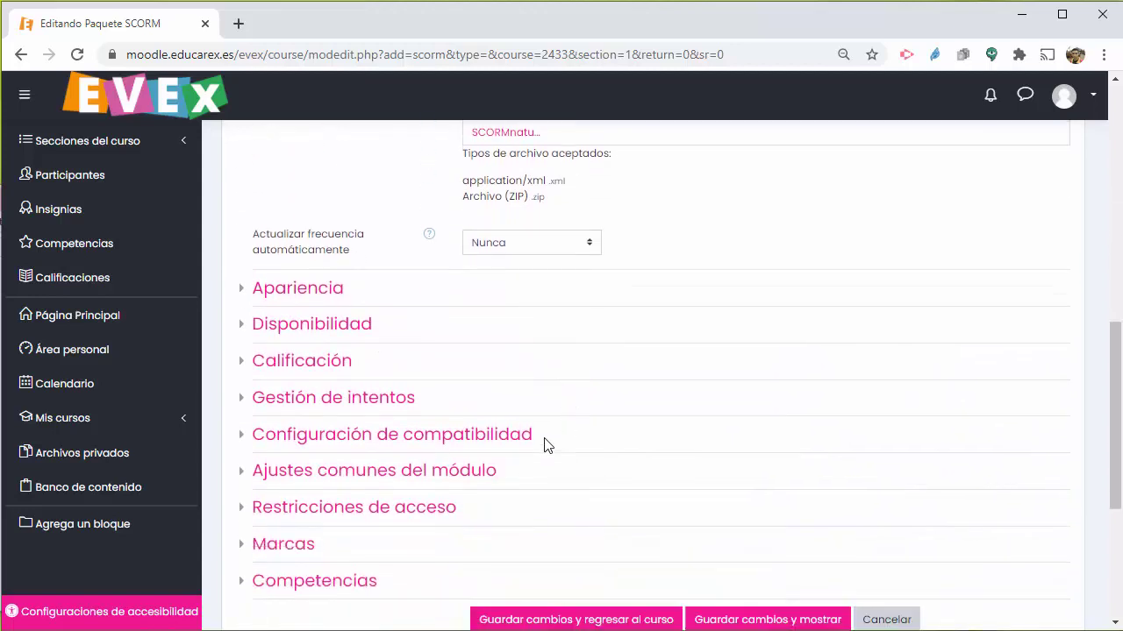
click(241, 363)
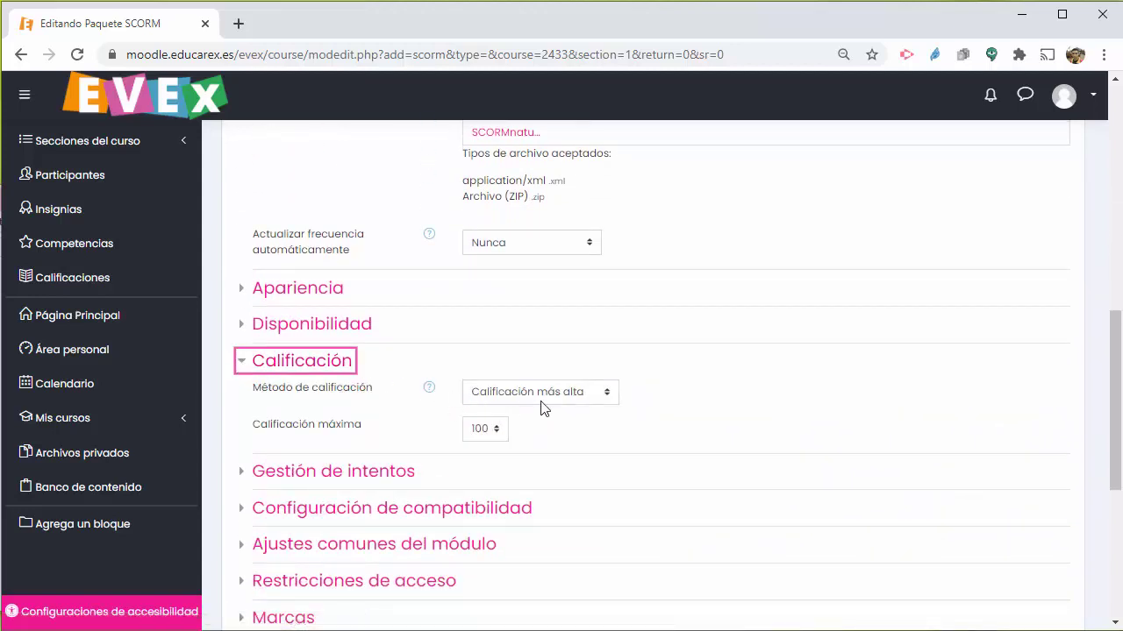
click(588, 397)
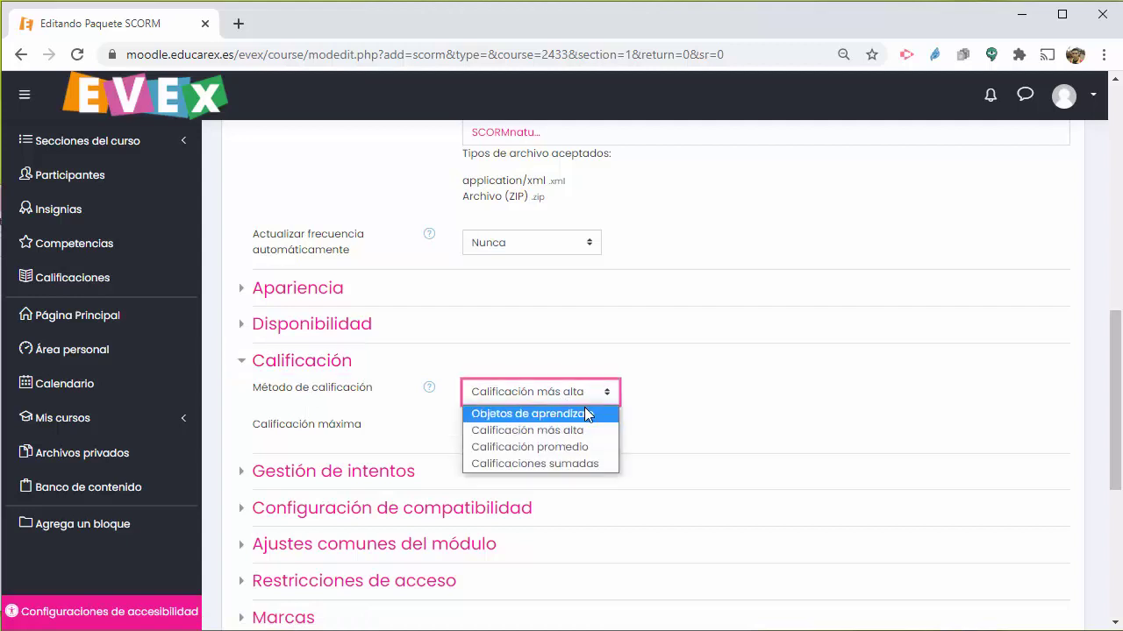
click(574, 417)
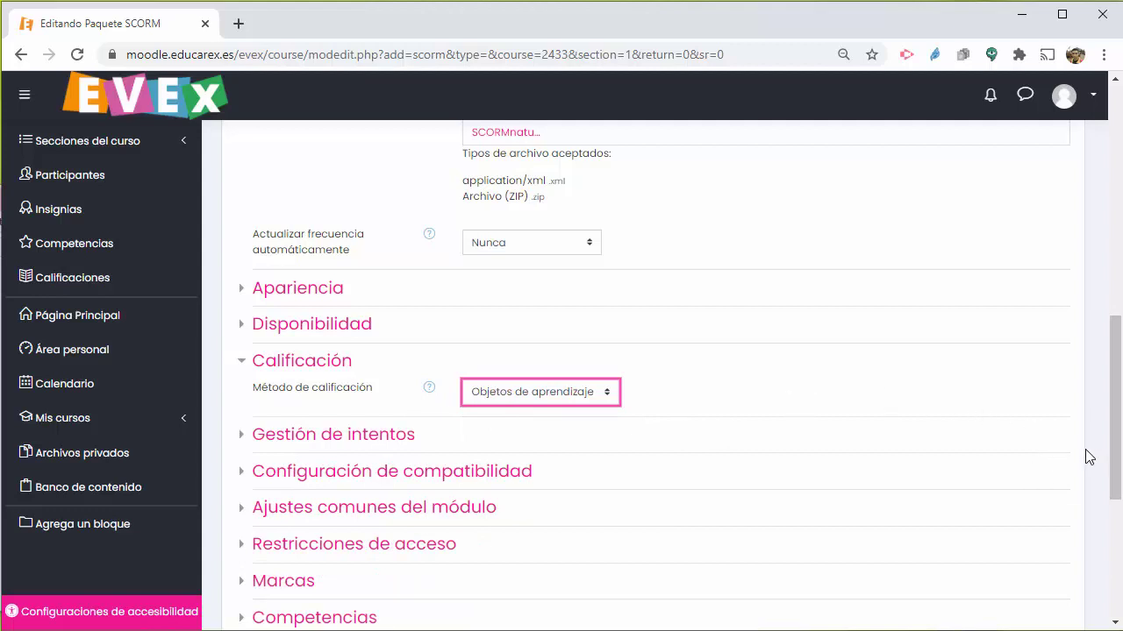
Save the SCORM activity, returning to the course, and turn off editing mode
scroll(1087, 456, down, 4)
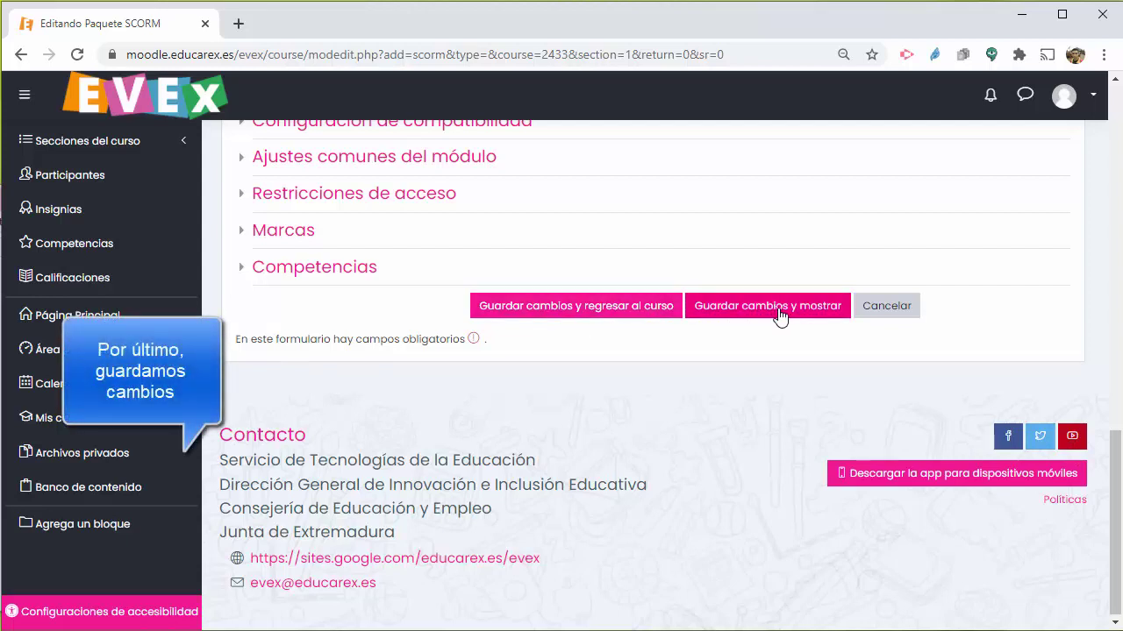
click(574, 316)
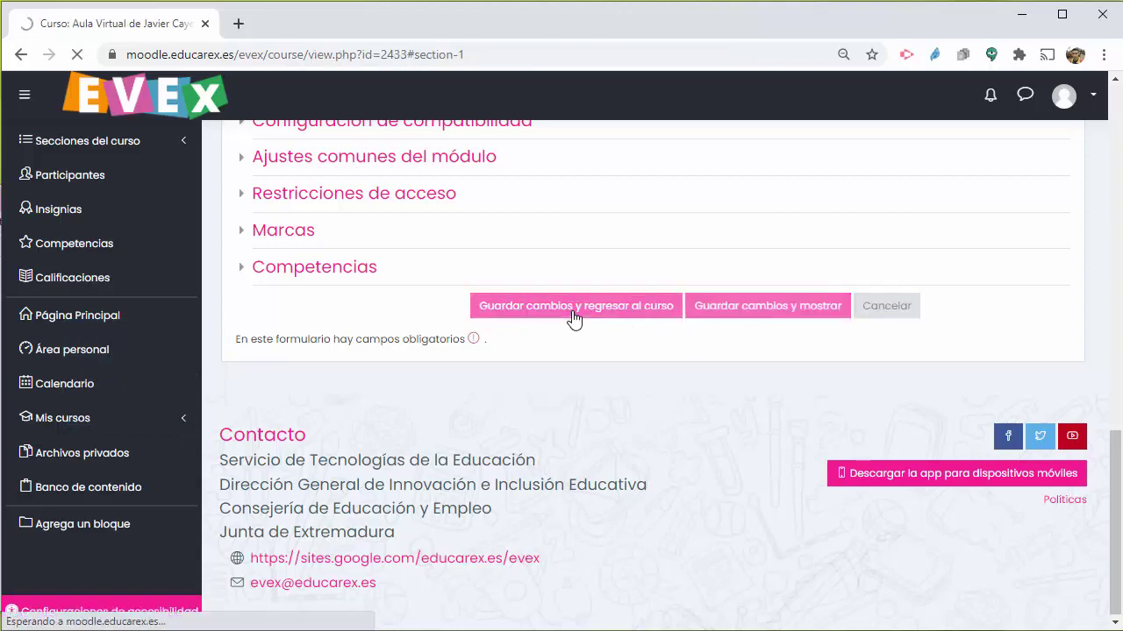
scroll(712, 360, up, 2)
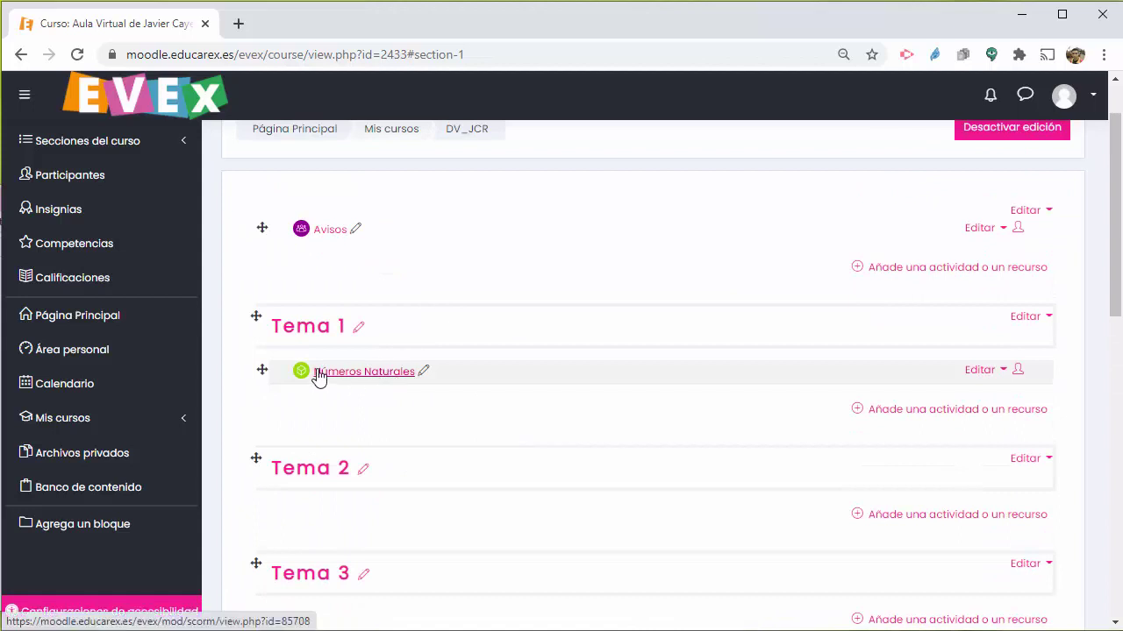
scroll(740, 414, up, 1)
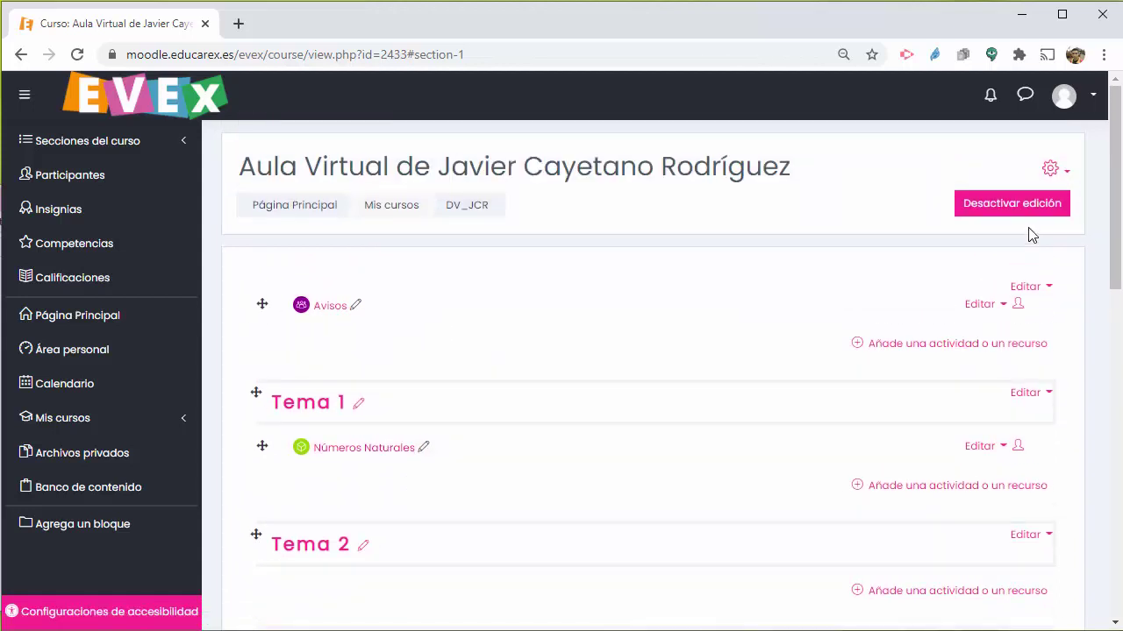
click(1018, 216)
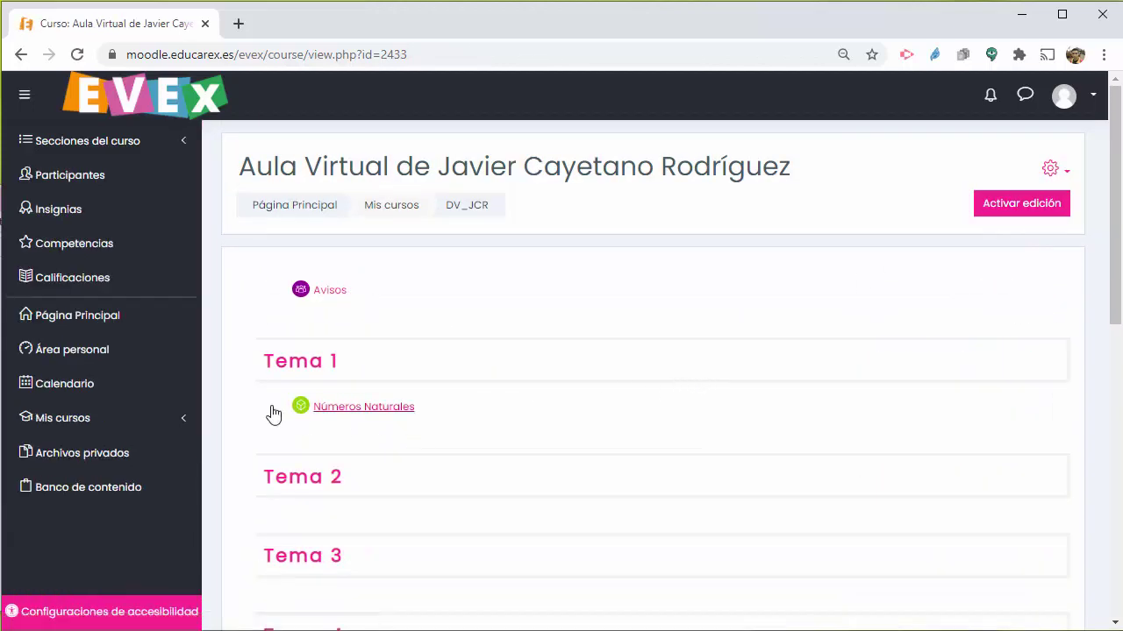
Enter the Números Naturales activity in Normal mode and collapse the site's navigation sidebar
click(368, 409)
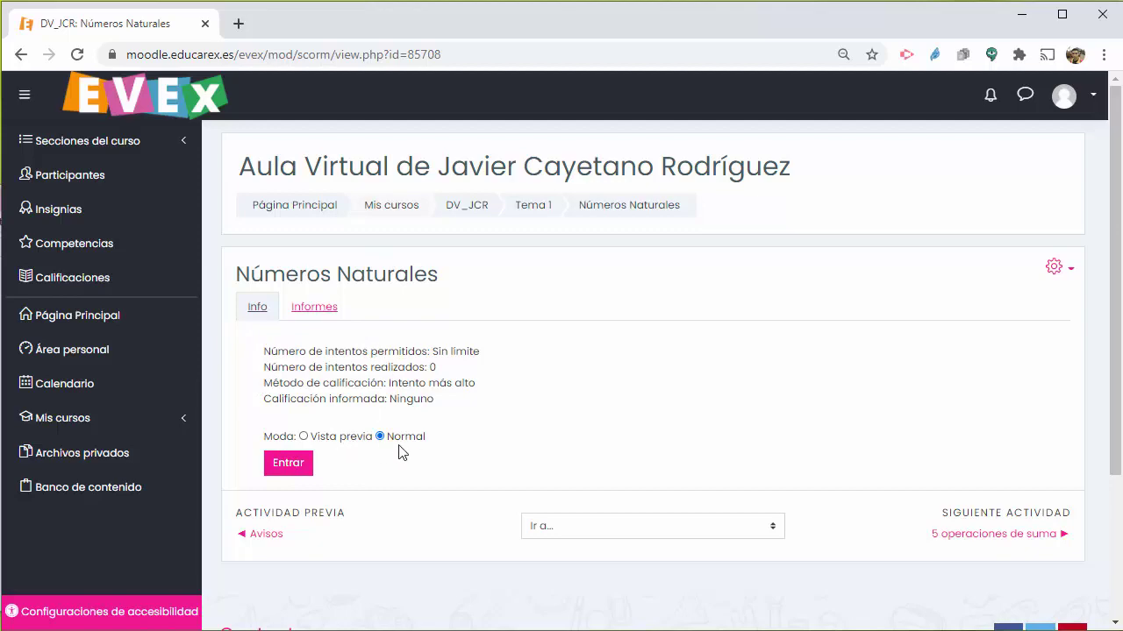
click(298, 467)
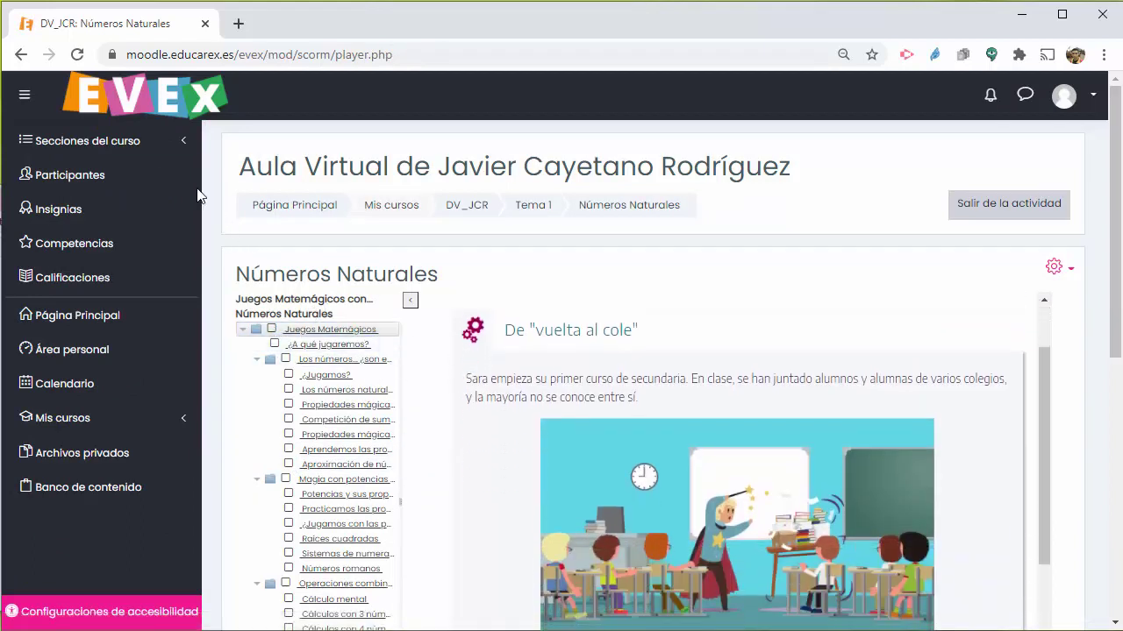
click(20, 101)
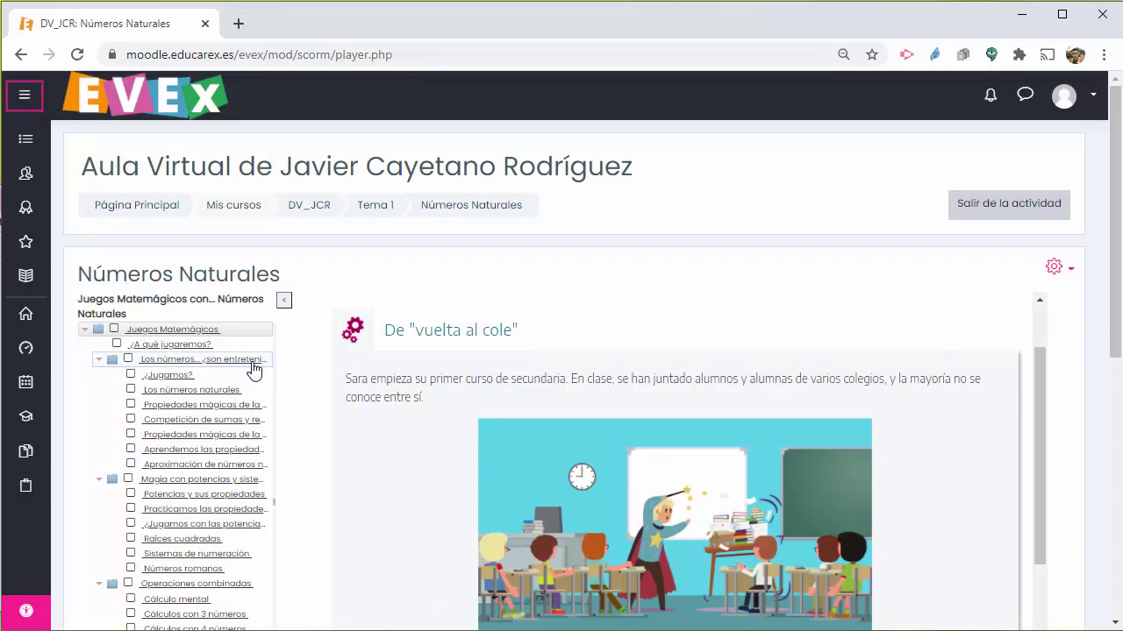
Hide the SCORM package's content tree and show it again
scroll(249, 370, down, 1)
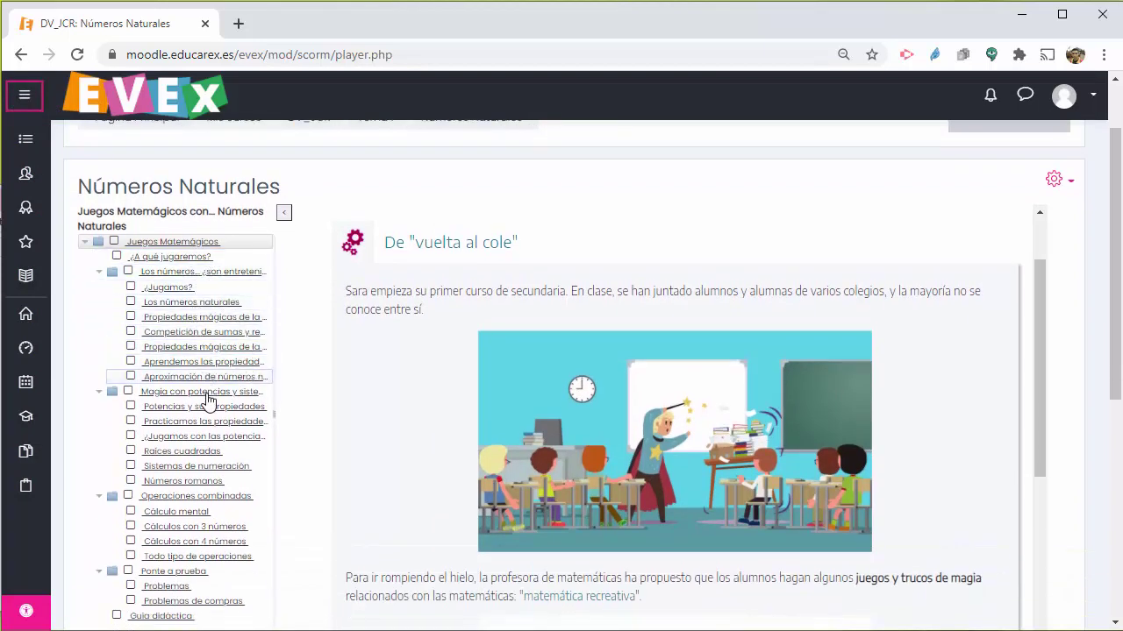
click(284, 215)
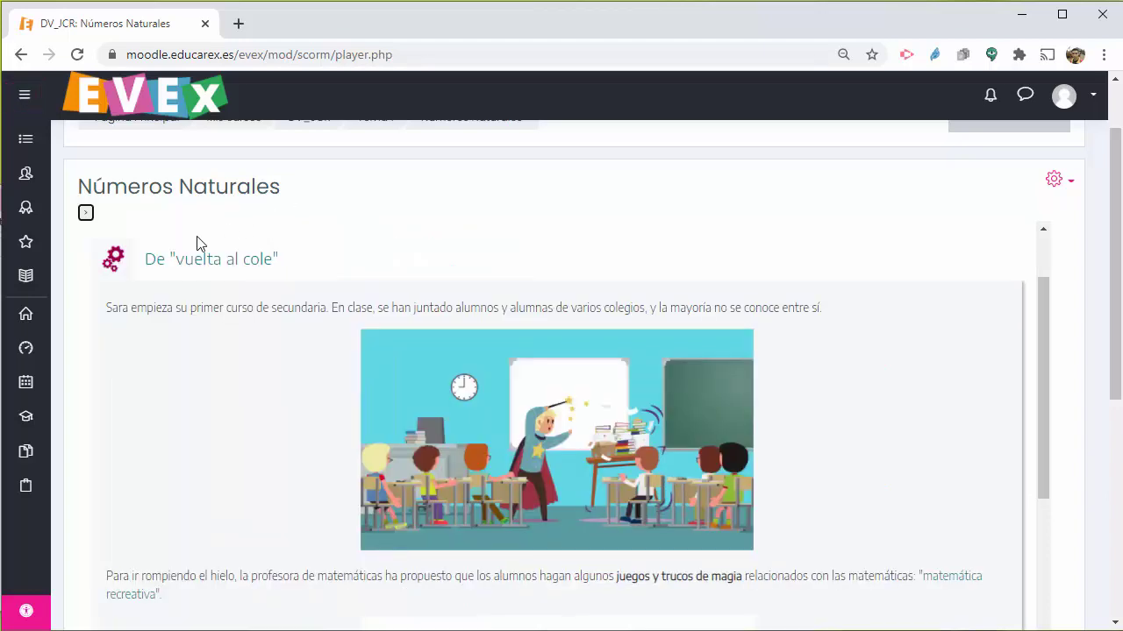
click(86, 214)
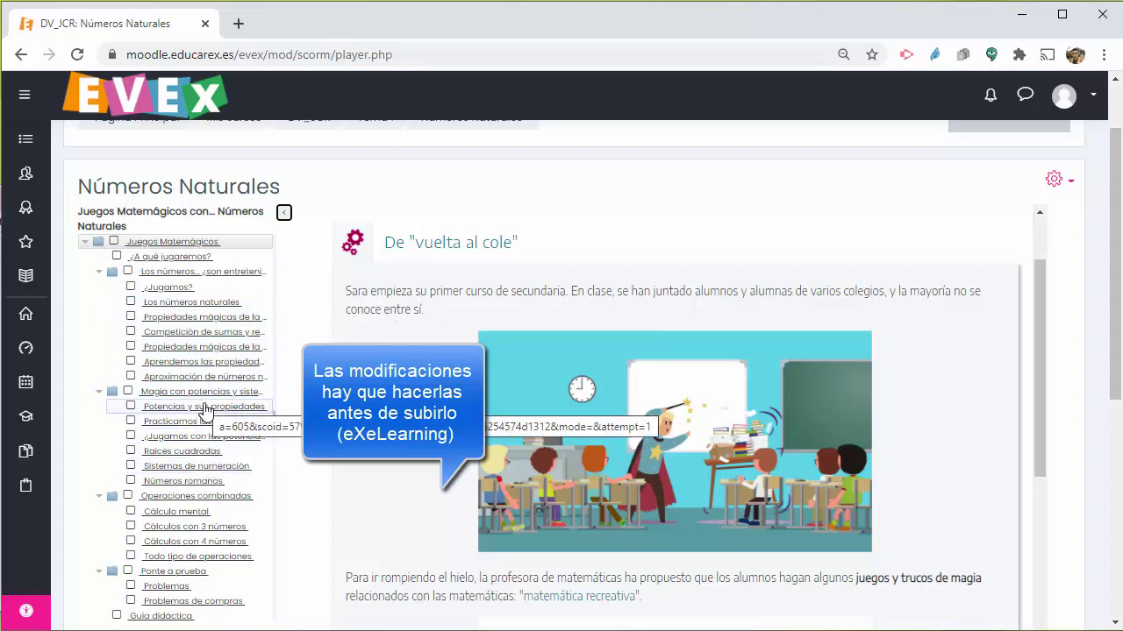
Collapse the four topic folders in the package's content tree, from "Los números" through "Ponte a prueba"
scroll(256, 285, up, 1)
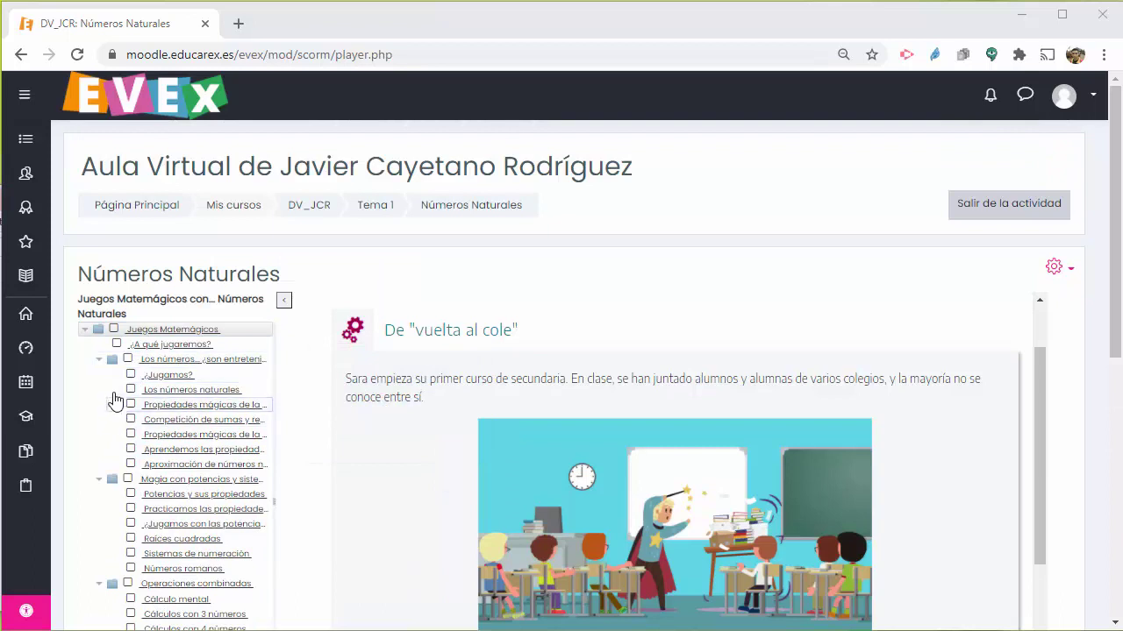
click(99, 360)
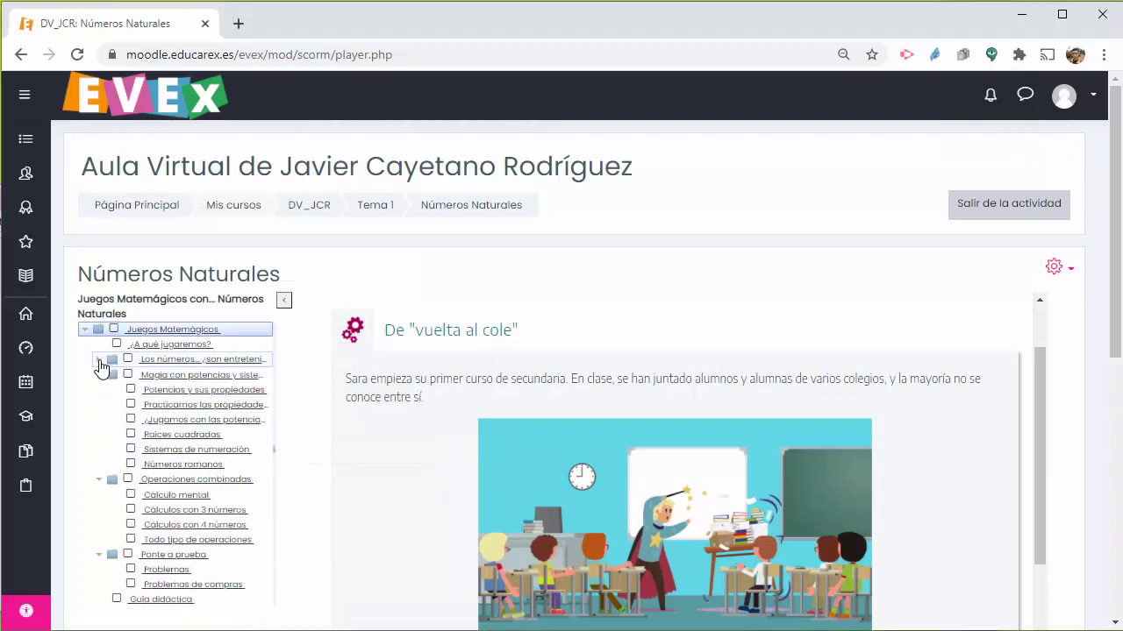
click(97, 374)
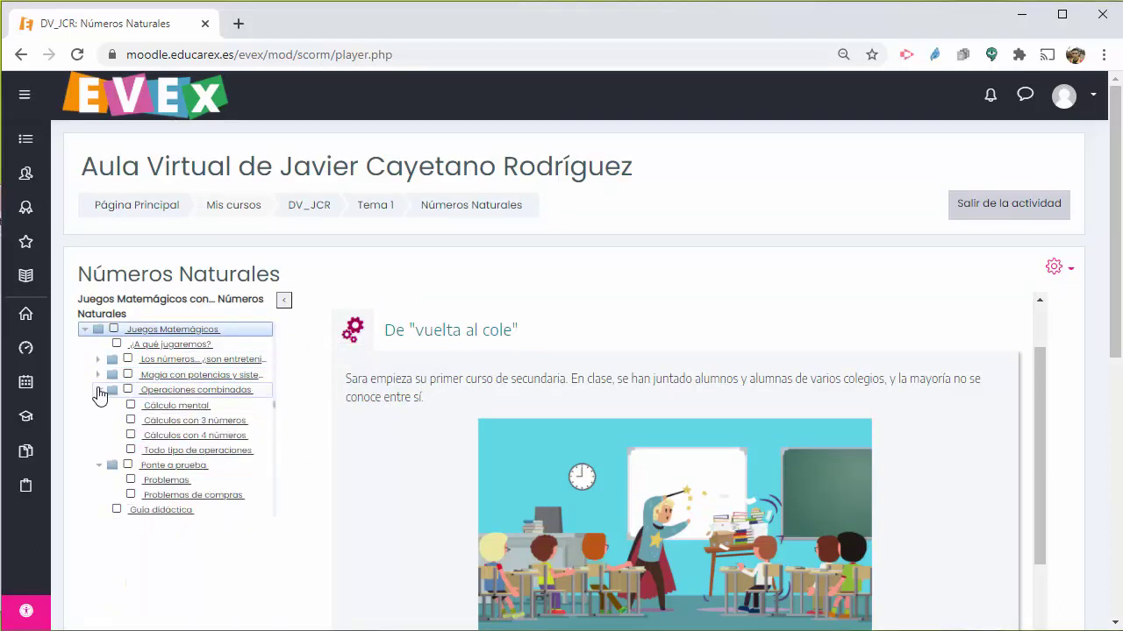
click(98, 390)
click(99, 406)
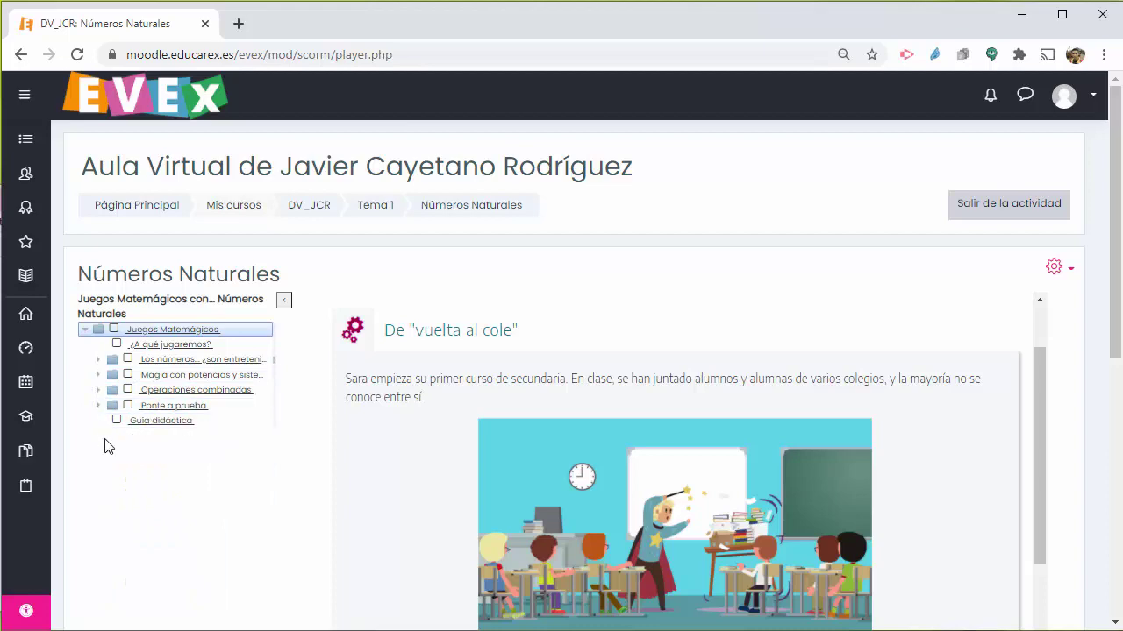
Hide and redisplay the package's content tree, then advance from the introductory page to the next page of the package
click(283, 302)
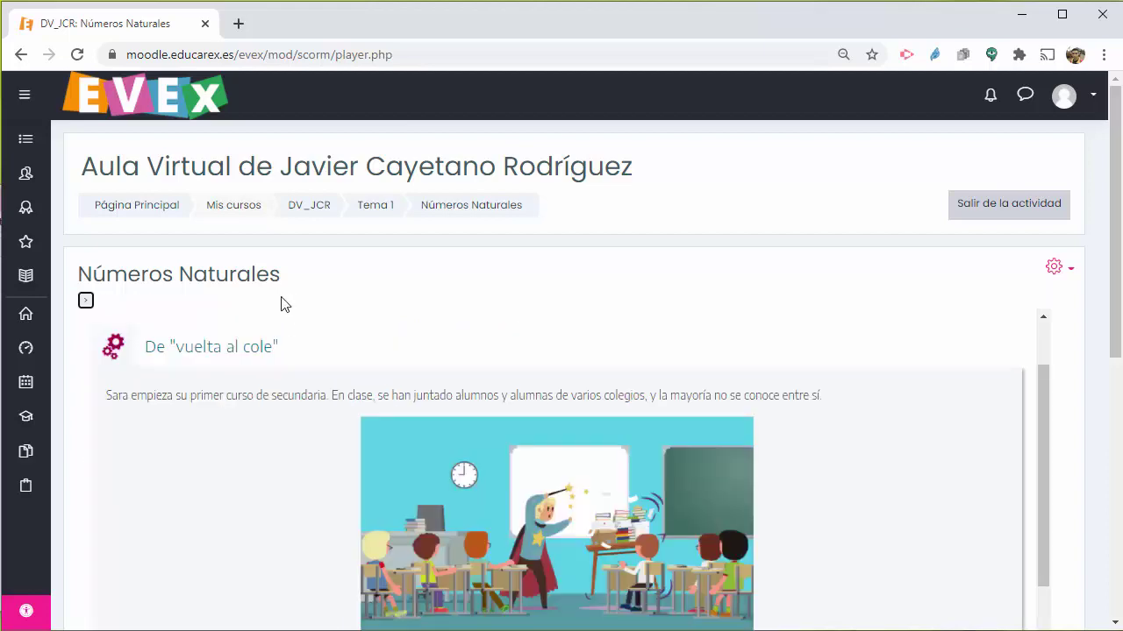
click(86, 300)
scroll(558, 397, down, 5)
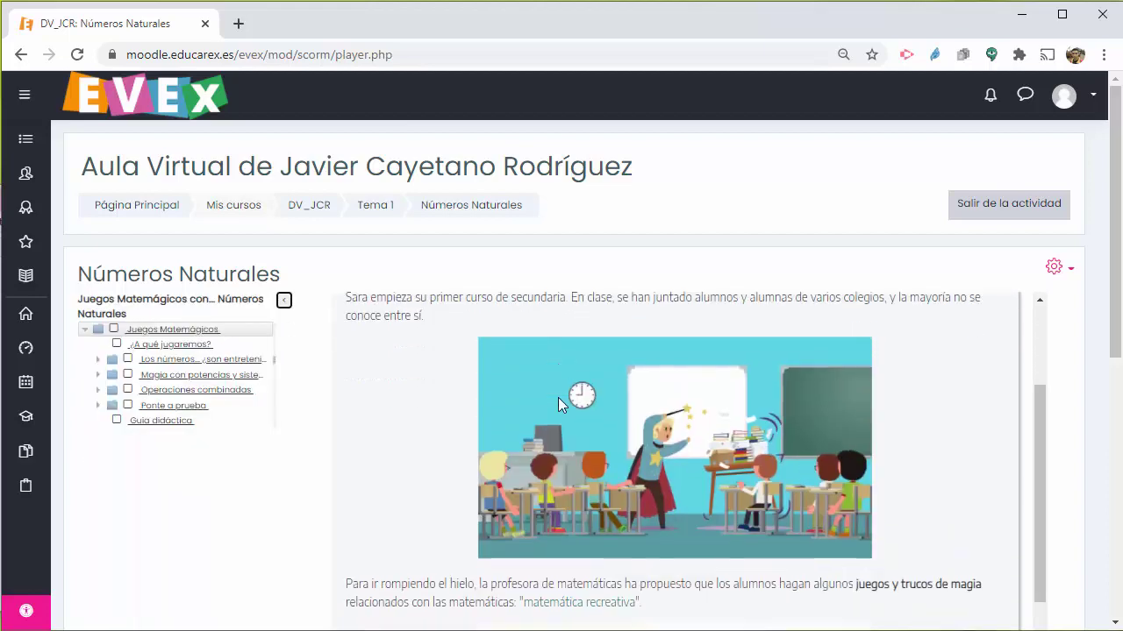
scroll(1079, 535, down, 5)
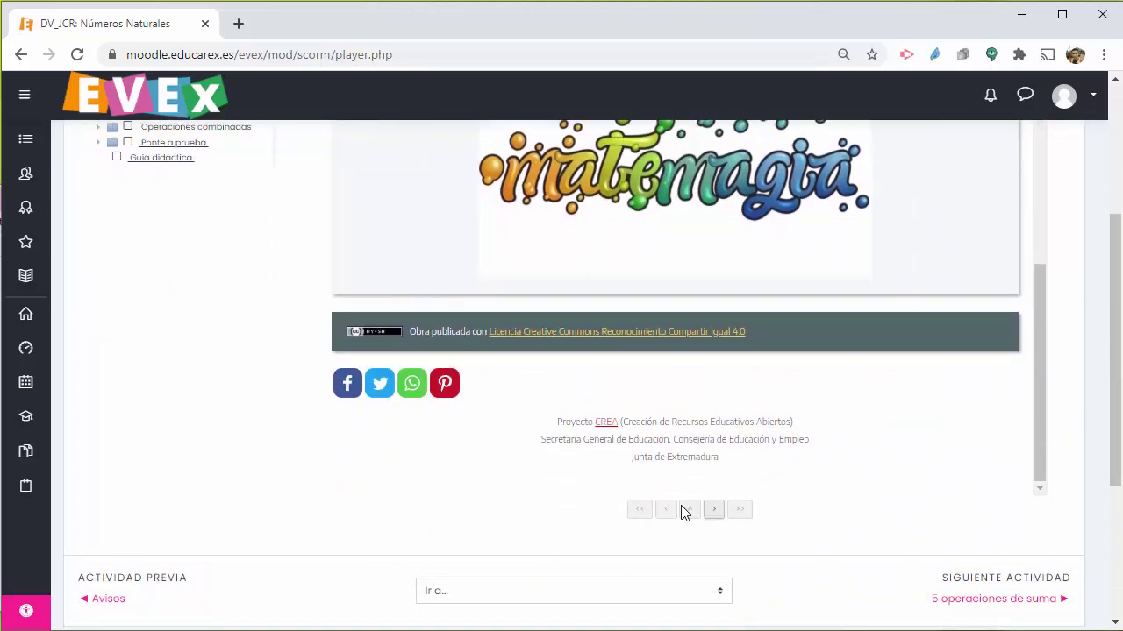
click(713, 512)
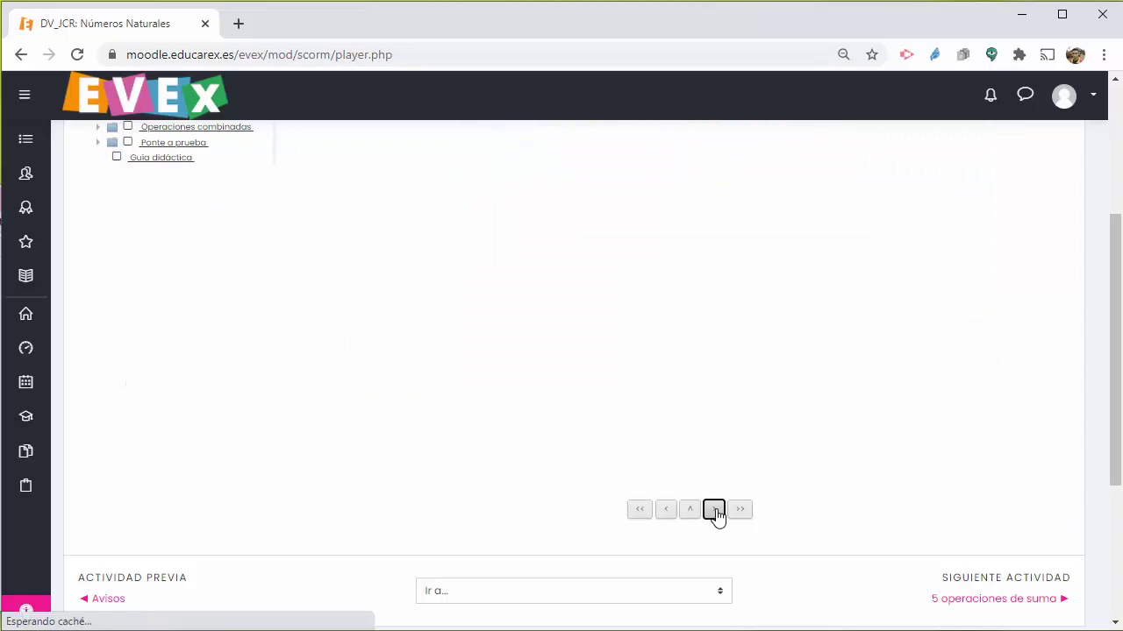
Open the "Aproximación de números naturales" page from the "Los números... ¿son entretenidos?" folder and go to its truncating and rounding exercise
scroll(258, 429, up, 3)
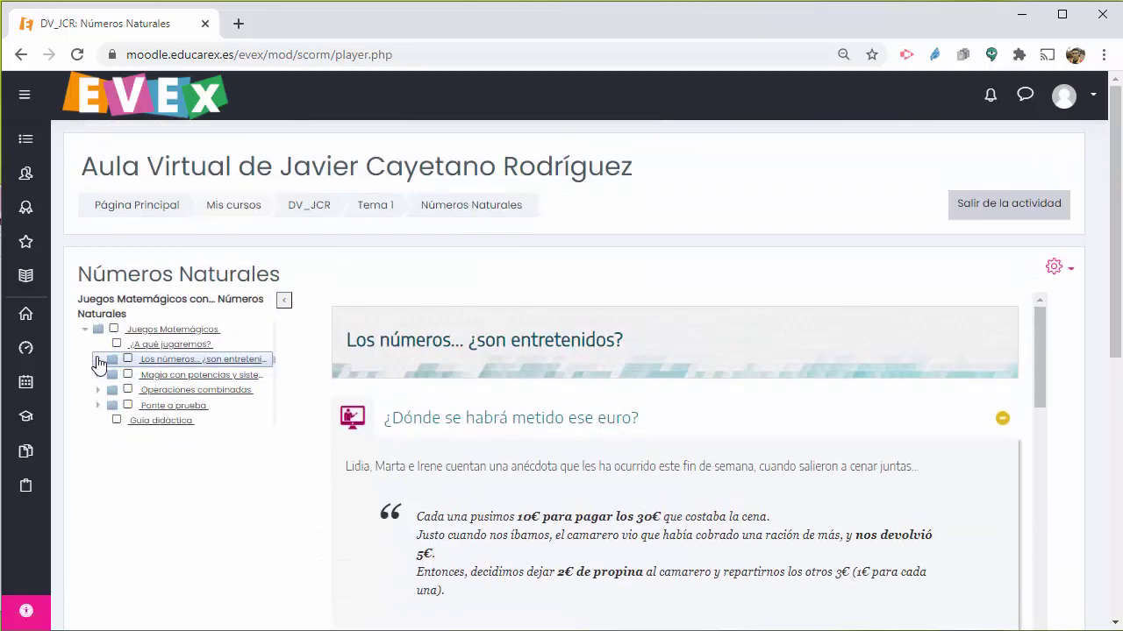
click(98, 360)
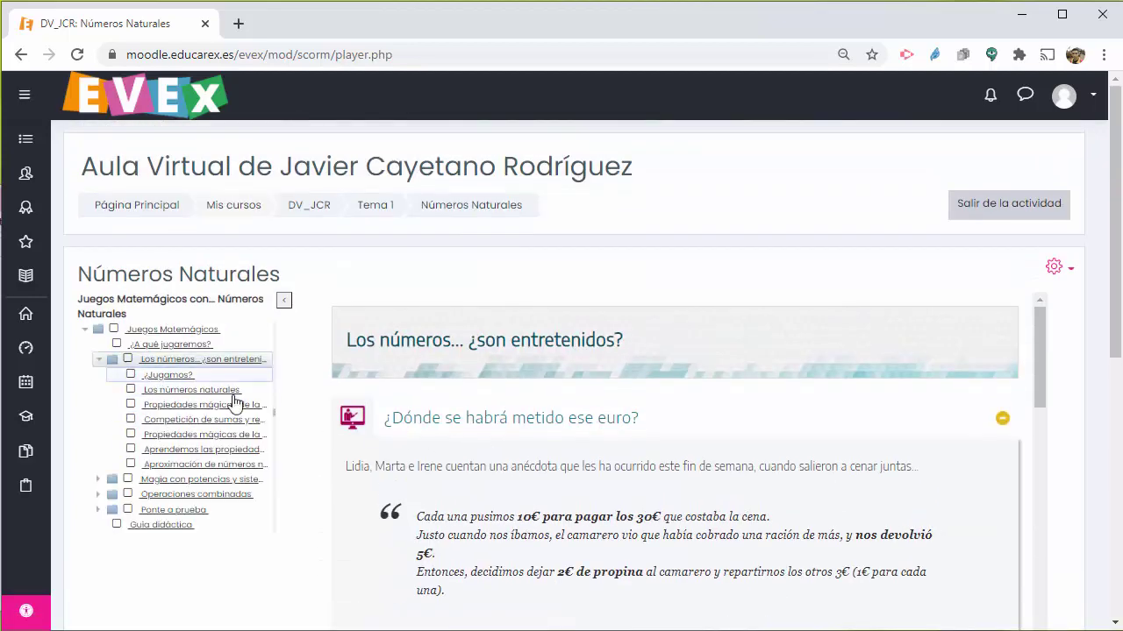
click(192, 465)
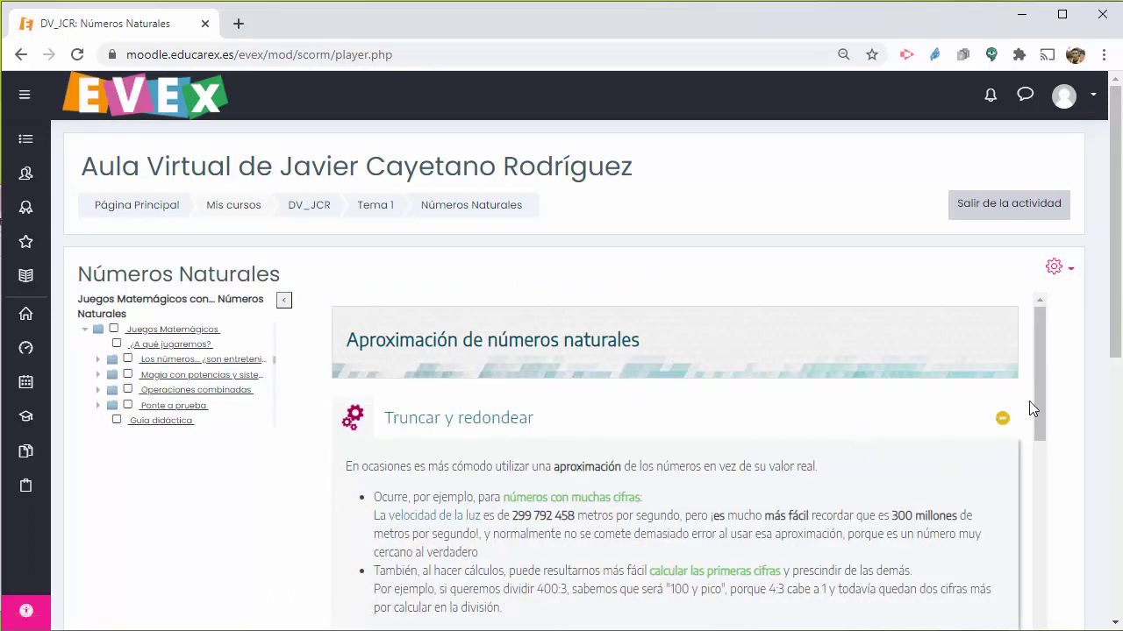
scroll(1043, 356, down, 3)
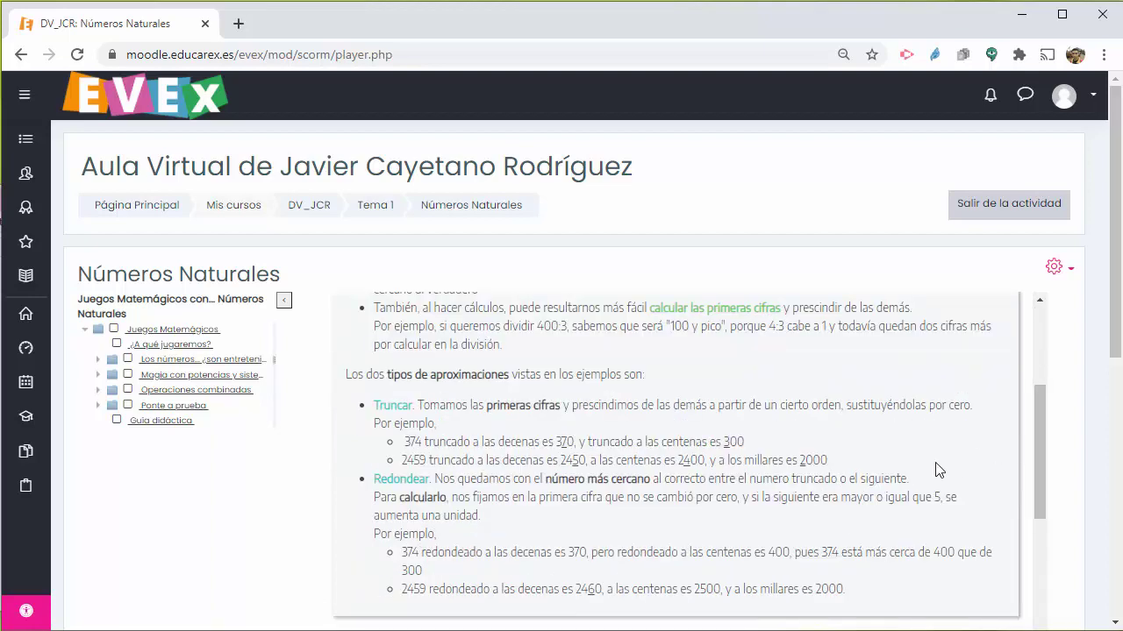
scroll(934, 474, down, 4)
scroll(797, 433, down, 2)
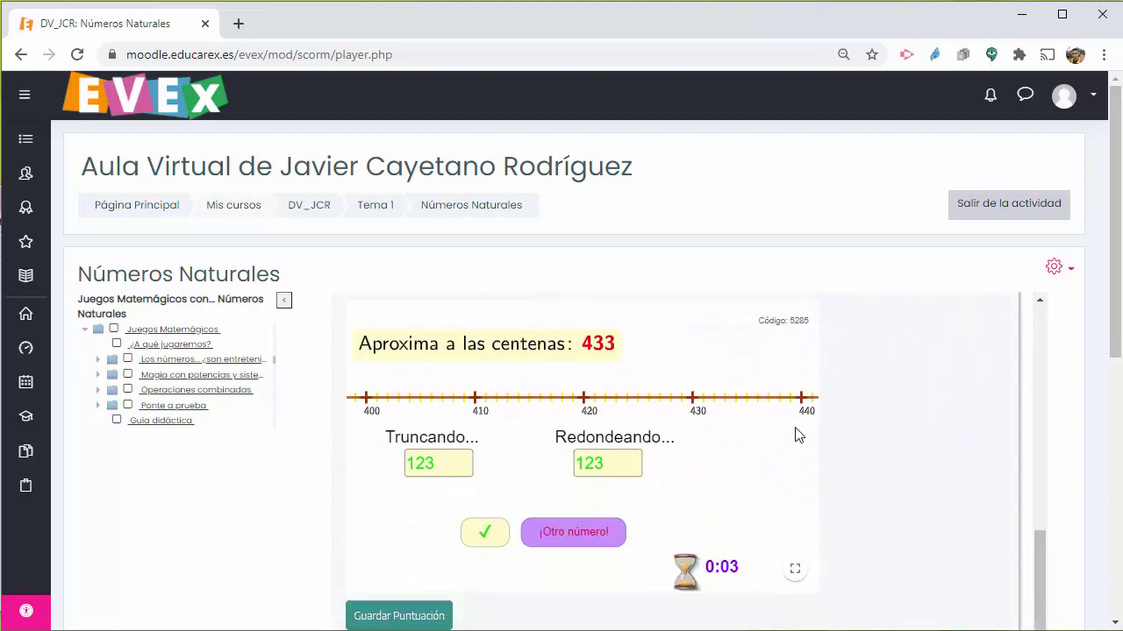